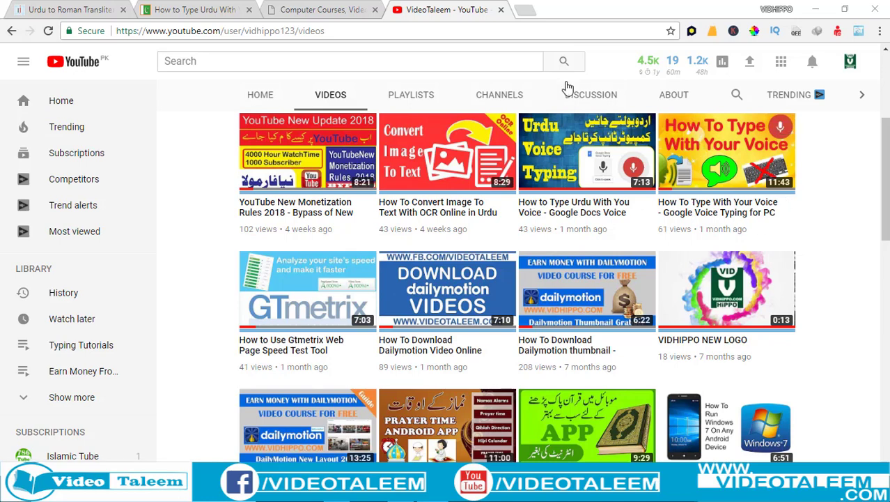
{"action": "left_click", "coordinate": [527, 9]}
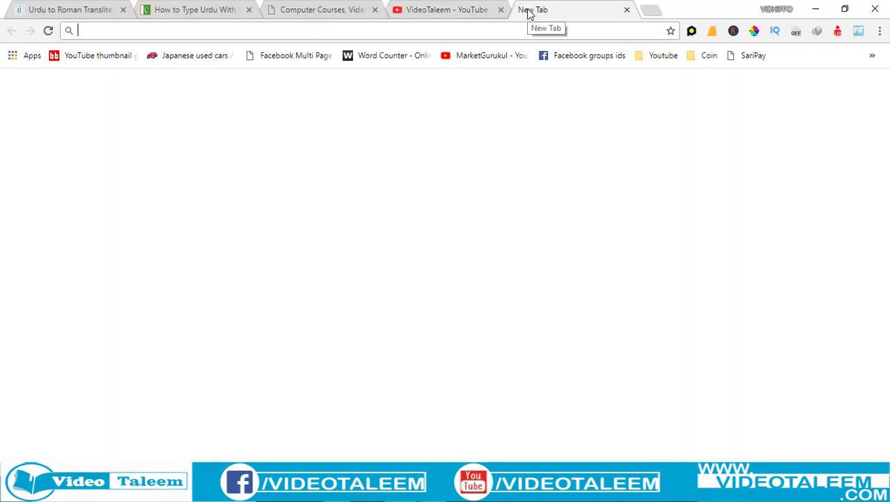
{"action": "type", "text": "http://www.ijunoon.com"}
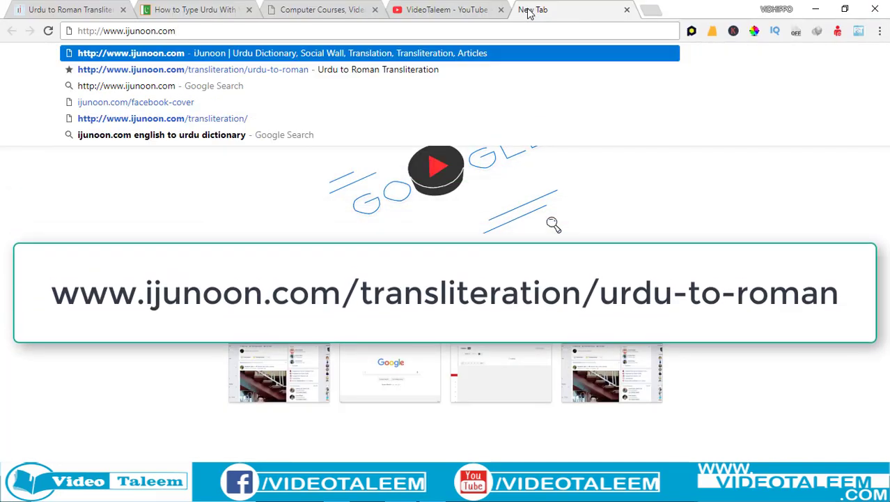
{"action": "key", "text": "Return"}
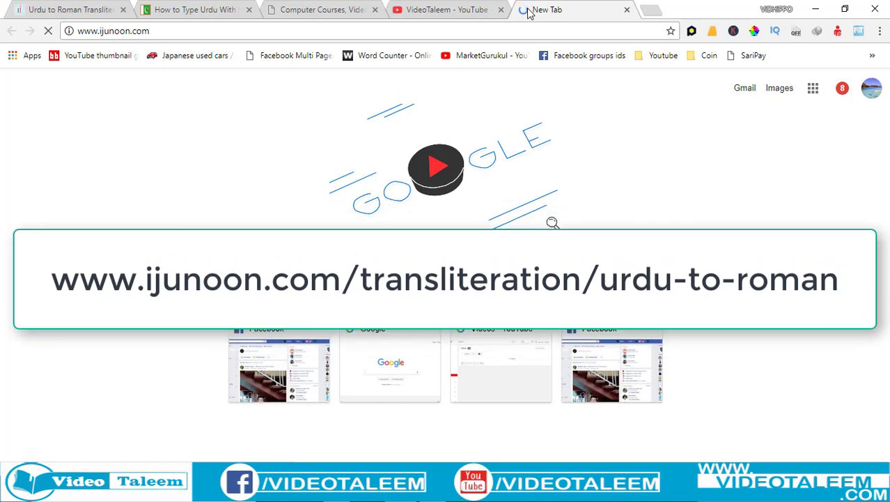
{"action": "left_click", "coordinate": [628, 10]}
Switch to the already open Urdu to Roman transliteration page and go to the iJunoon home page.
{"action": "left_click", "coordinate": [74, 9]}
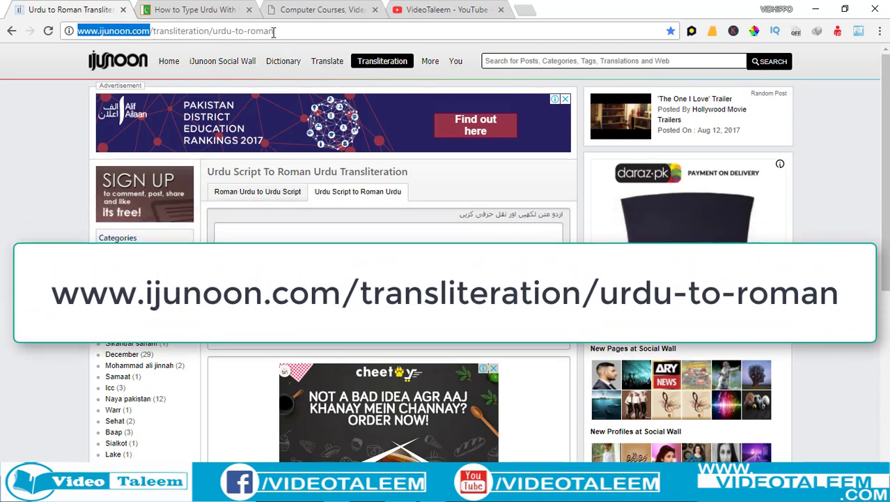
{"action": "left_click_drag", "start_coordinate": [275, 30], "coordinate": [50, 32]}
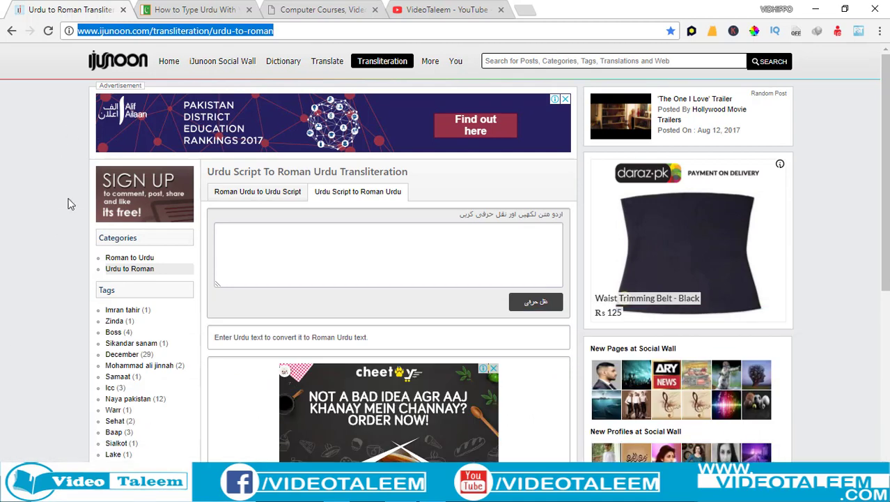
{"action": "left_click", "coordinate": [120, 61]}
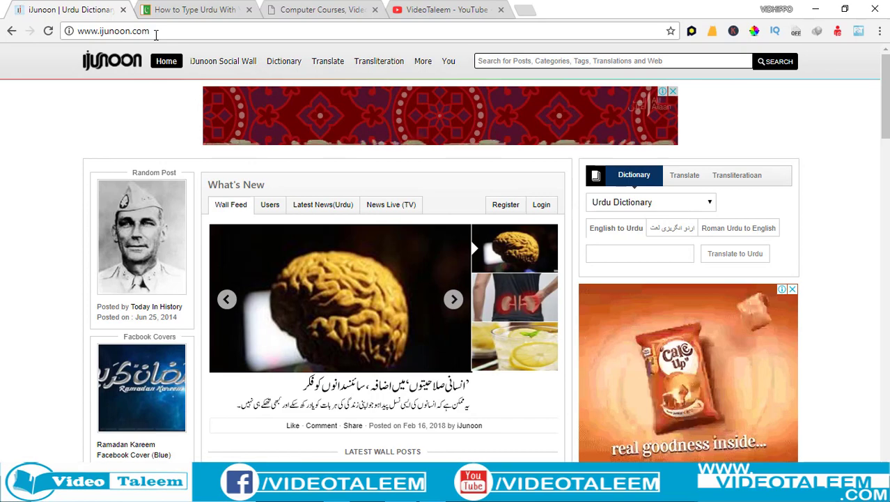
Open the Transliteration tool from the home page's Tools section and switch it to Urdu Script to Roman Urdu, ready for text entry.
{"action": "scroll", "coordinate": [440, 271], "scroll_direction": "down", "scroll_amount": 1}
{"action": "scroll", "coordinate": [446, 272], "scroll_direction": "down", "scroll_amount": 9}
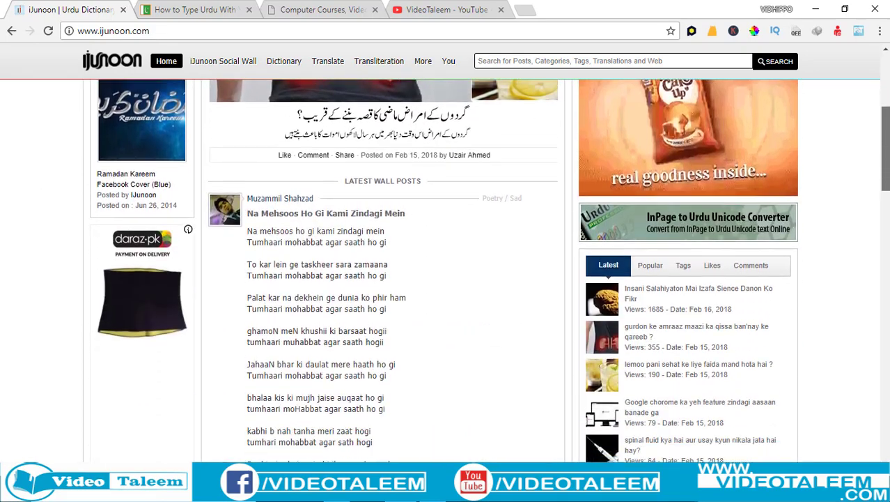
{"action": "scroll", "coordinate": [888, 303], "scroll_direction": "down", "scroll_amount": 3}
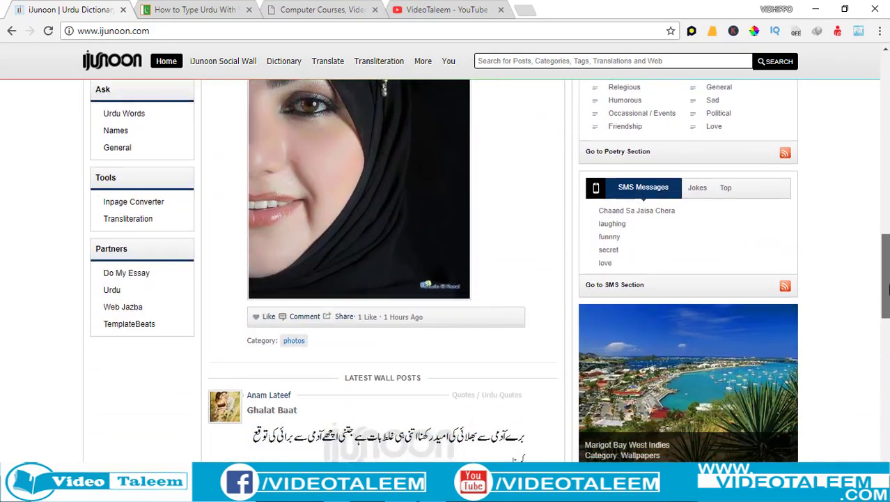
{"action": "scroll", "coordinate": [888, 303], "scroll_direction": "up", "scroll_amount": 1}
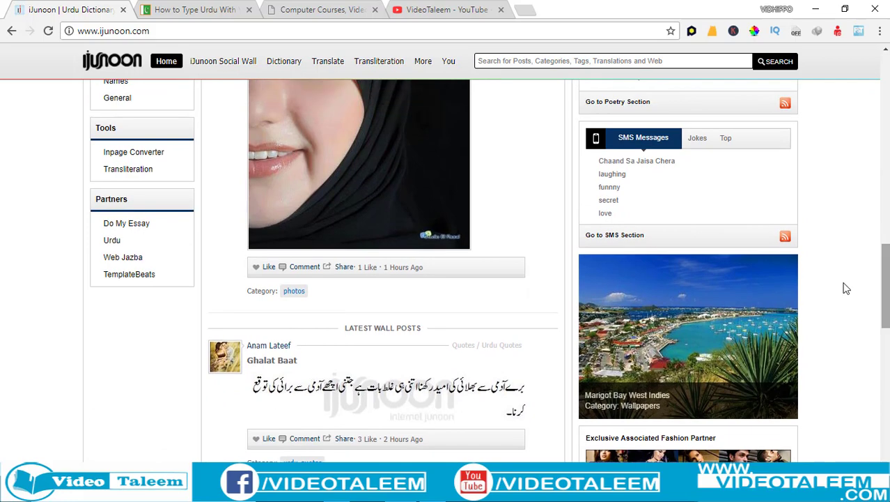
{"action": "left_click", "coordinate": [128, 169]}
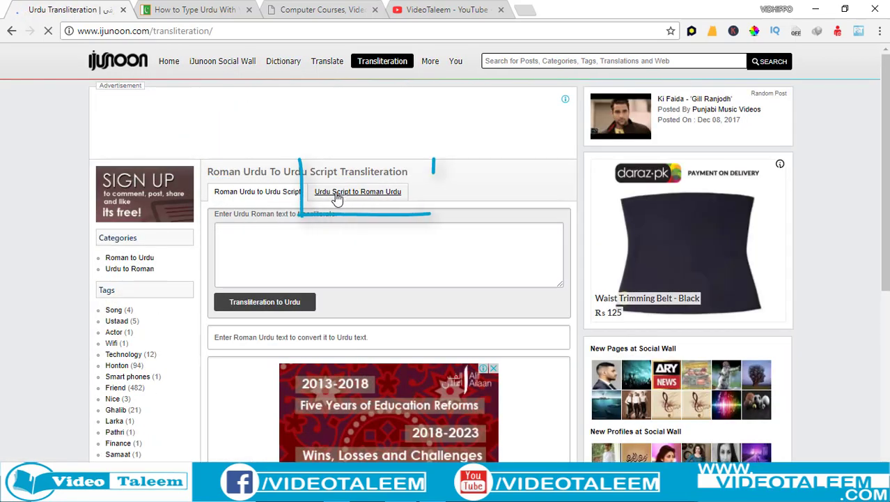
{"action": "left_click", "coordinate": [373, 198]}
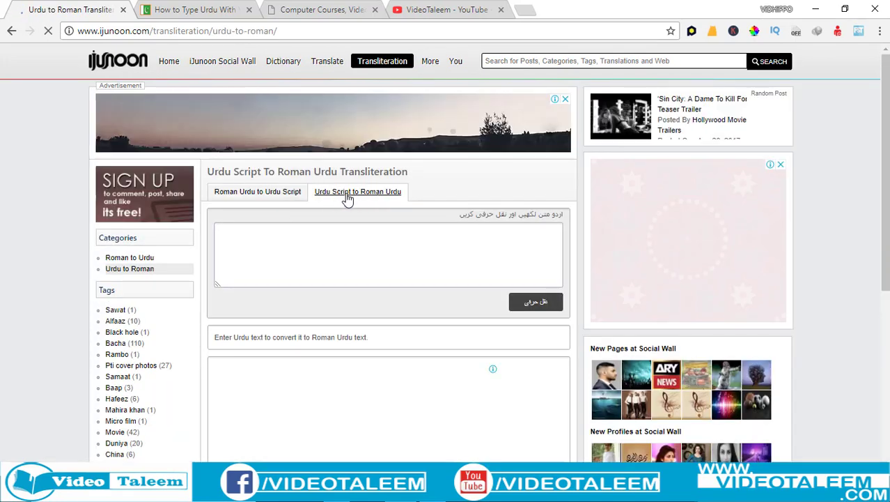
{"action": "left_click", "coordinate": [461, 260]}
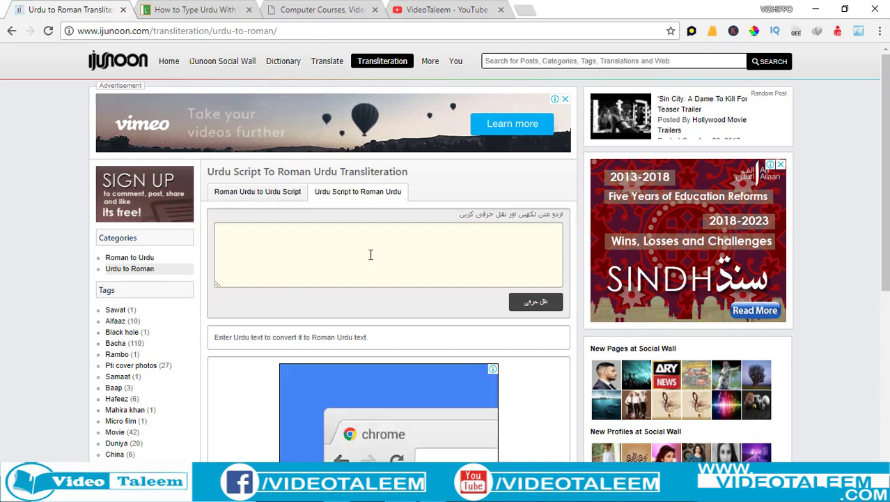
Copy the first Urdu sentence of the blue info box in the vidhippo.com article on typing Urdu by voice.
{"action": "left_click", "coordinate": [209, 9]}
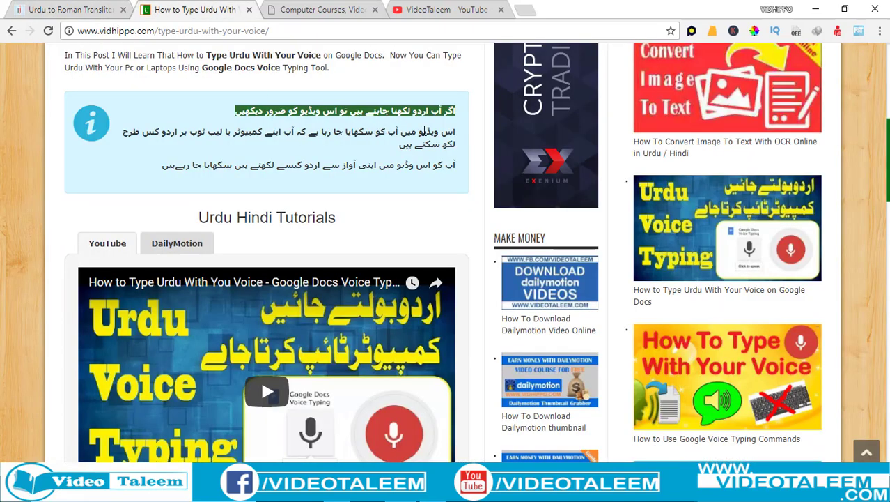
{"action": "left_click", "coordinate": [454, 112]}
{"action": "left_click_drag", "start_coordinate": [456, 129], "coordinate": [161, 176]}
{"action": "left_click", "coordinate": [356, 126]}
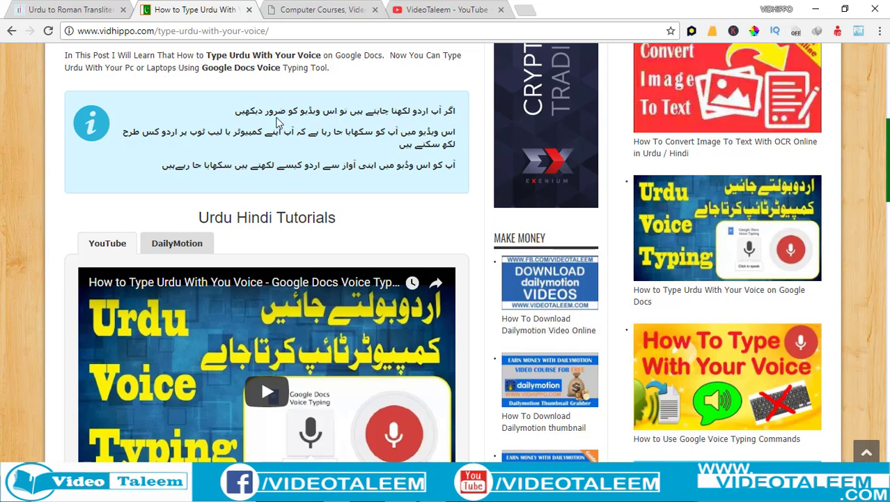
{"action": "left_click_drag", "start_coordinate": [235, 113], "coordinate": [460, 115]}
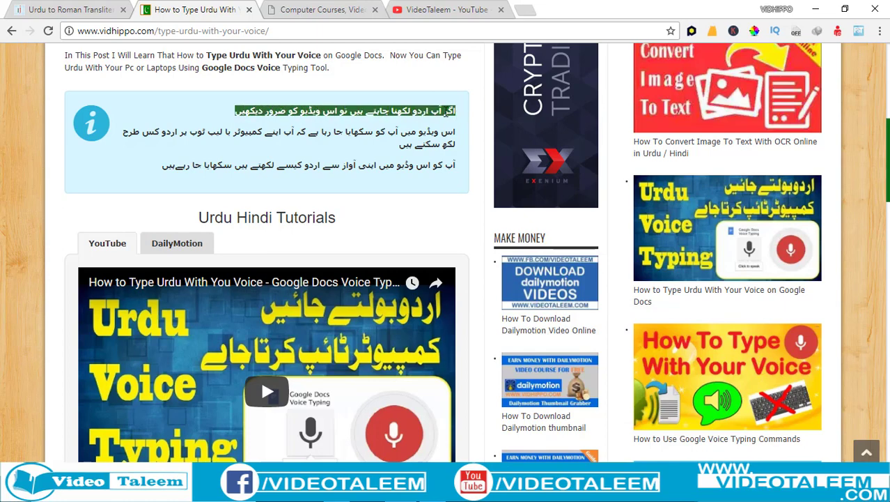
{"action": "right_click", "coordinate": [448, 112]}
{"action": "left_click", "coordinate": [467, 119]}
Paste the copied sentence into the iJunoon Urdu Script to Roman Urdu converter, transliterate it and review the Roman Urdu text.
{"action": "left_click", "coordinate": [97, 10]}
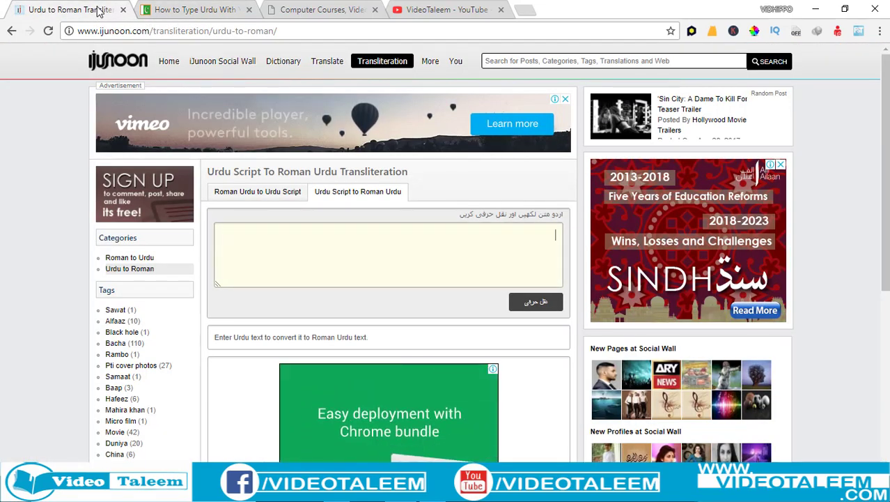
{"action": "right_click", "coordinate": [530, 244]}
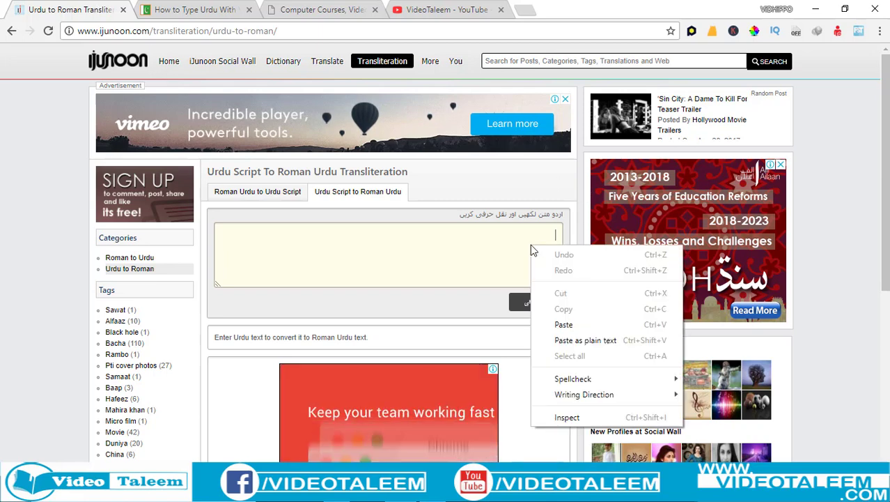
{"action": "left_click", "coordinate": [565, 325]}
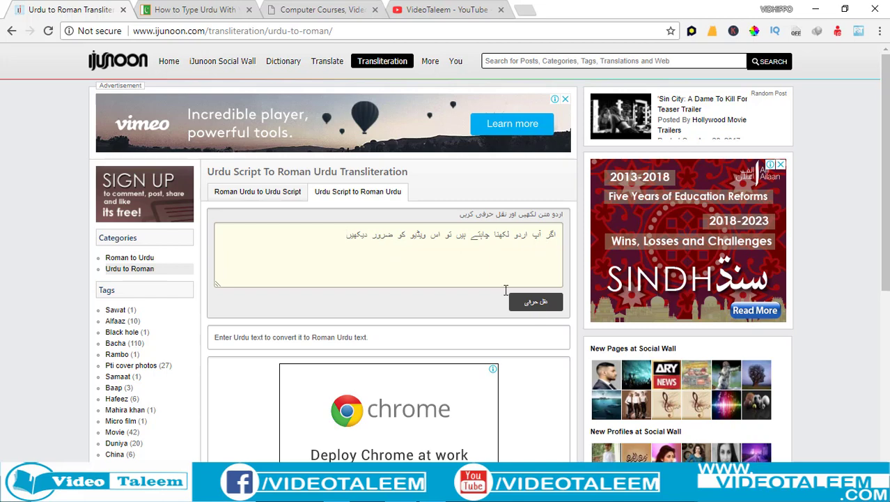
{"action": "left_click", "coordinate": [546, 310]}
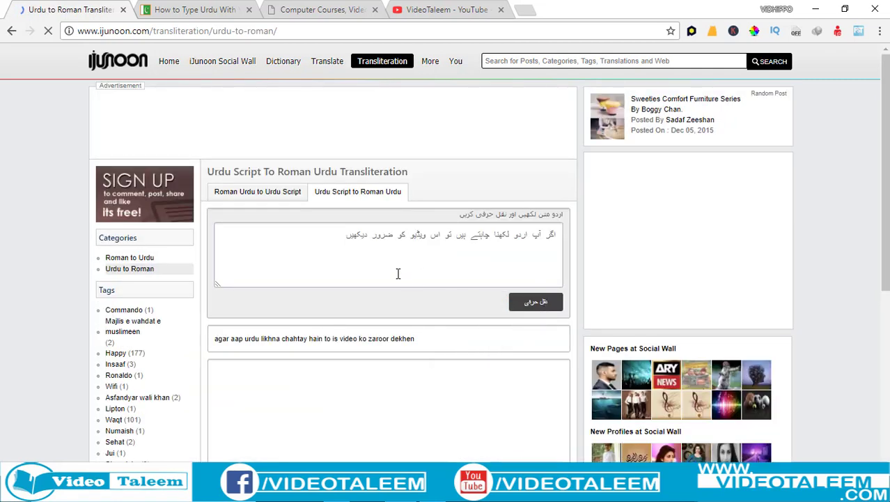
{"action": "scroll", "coordinate": [365, 287], "scroll_direction": "down", "scroll_amount": 1}
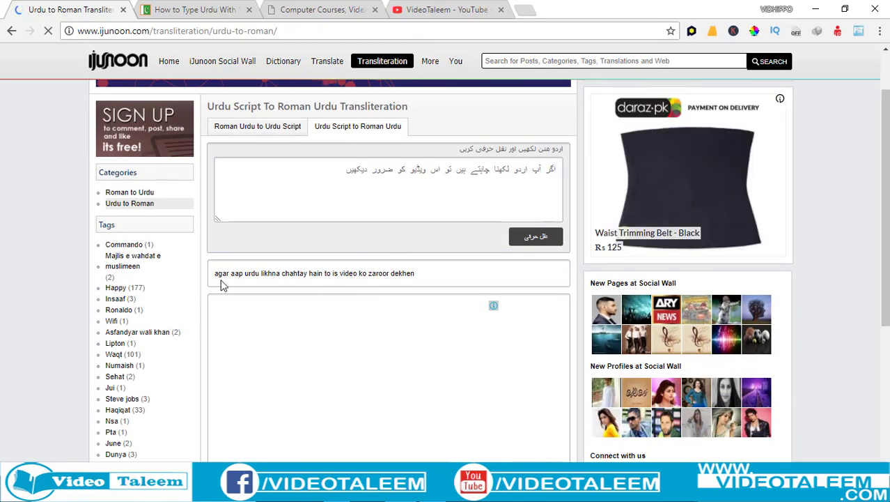
{"action": "left_click_drag", "start_coordinate": [215, 272], "coordinate": [428, 293]}
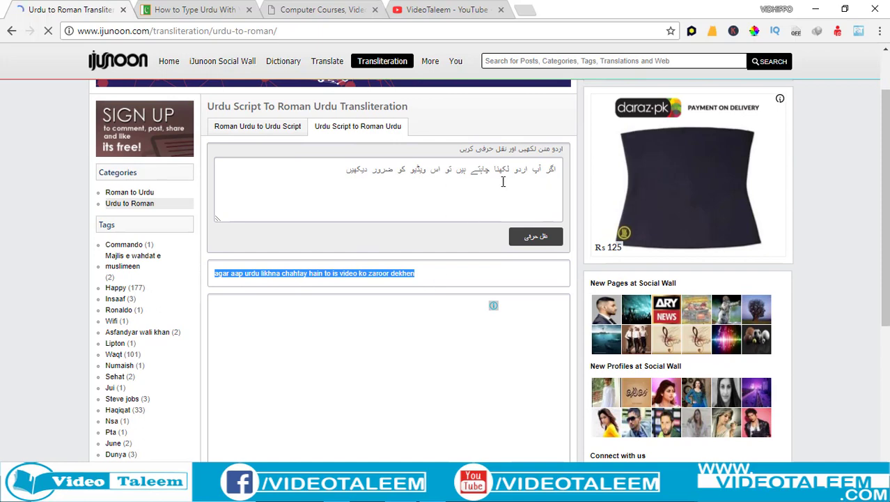
{"action": "left_click", "coordinate": [227, 276]}
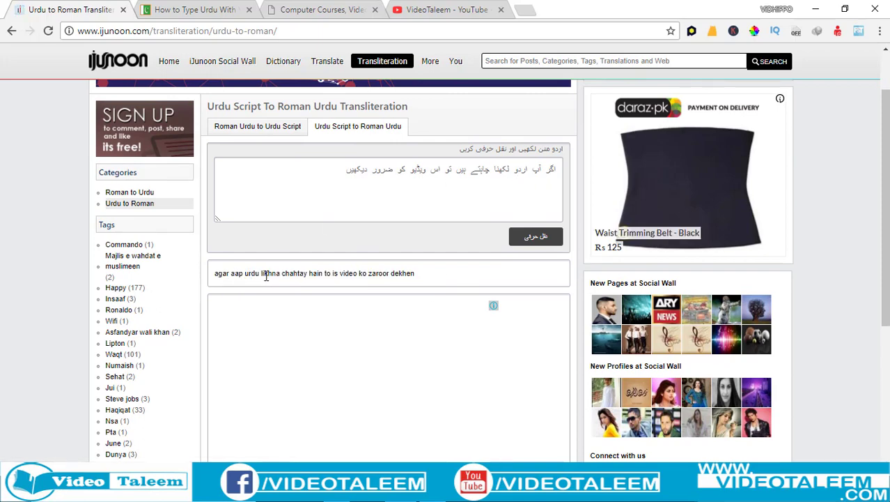
{"action": "left_click", "coordinate": [401, 187]}
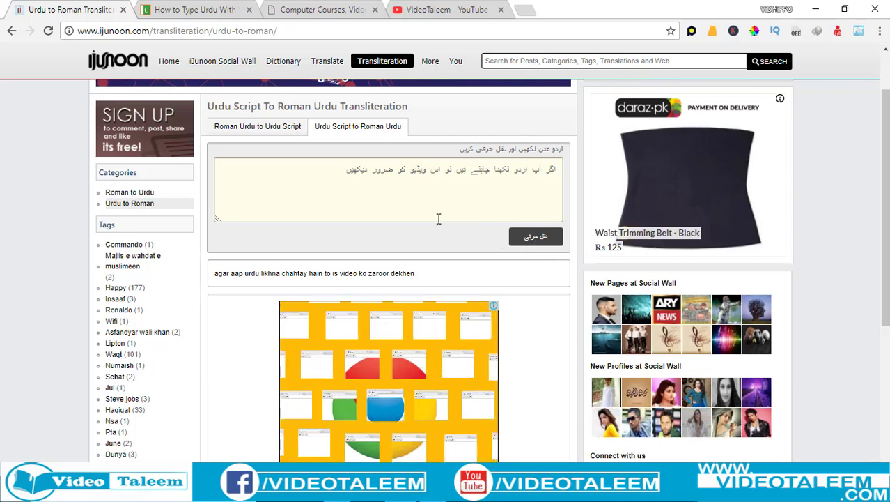
Look over the VideoTaleem YouTube channel's uploads and the tutorials listed on the videotaleem.com home page.
{"action": "left_click", "coordinate": [324, 11]}
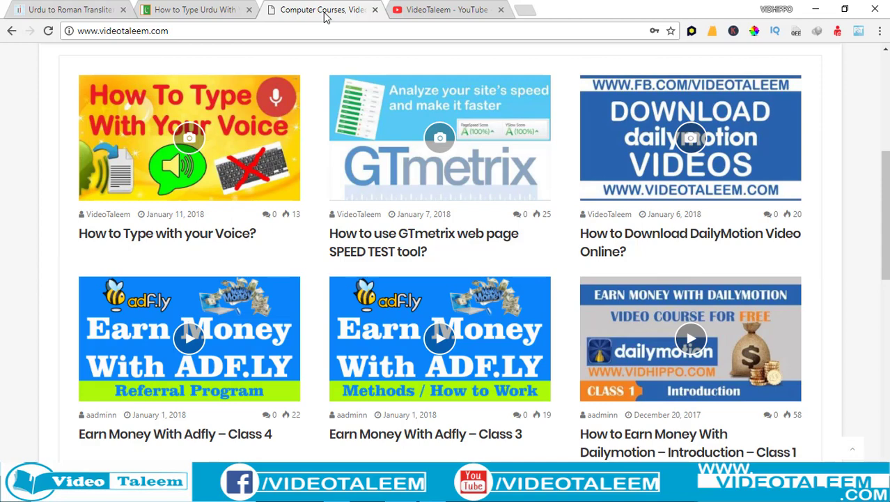
{"action": "left_click", "coordinate": [416, 12]}
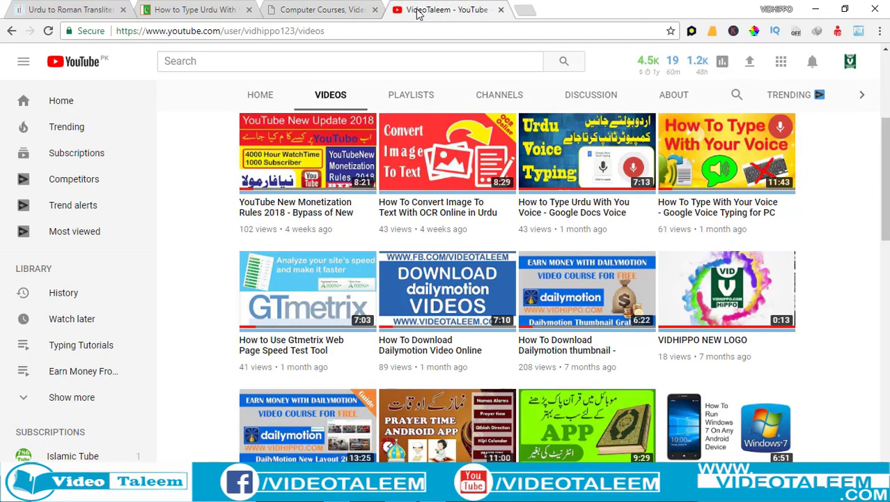
{"action": "scroll", "coordinate": [394, 159], "scroll_direction": "up", "scroll_amount": 2}
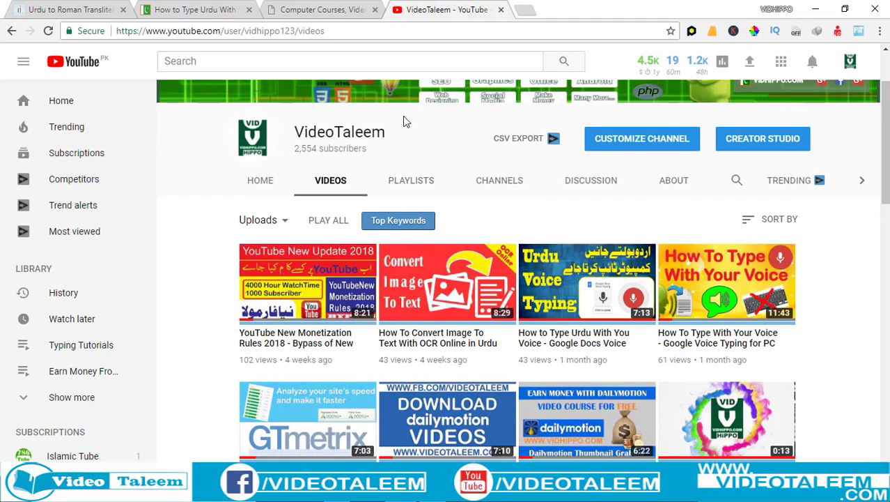
{"action": "left_click", "coordinate": [324, 9]}
{"action": "scroll", "coordinate": [411, 223], "scroll_direction": "up", "scroll_amount": 5}
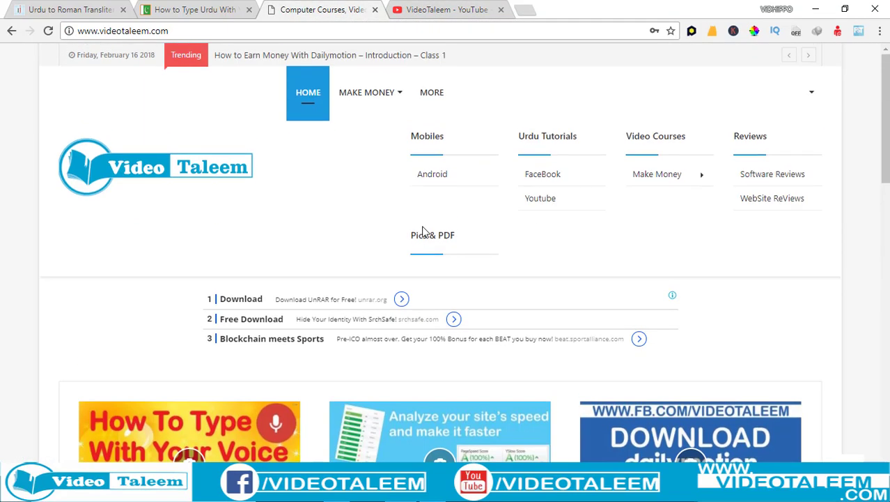
{"action": "scroll", "coordinate": [391, 286], "scroll_direction": "down", "scroll_amount": 7}
{"action": "scroll", "coordinate": [390, 289], "scroll_direction": "down", "scroll_amount": 1}
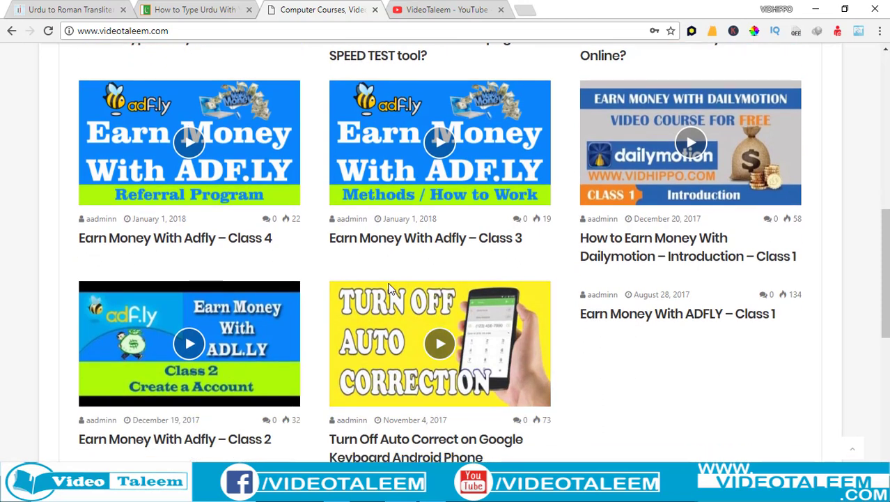